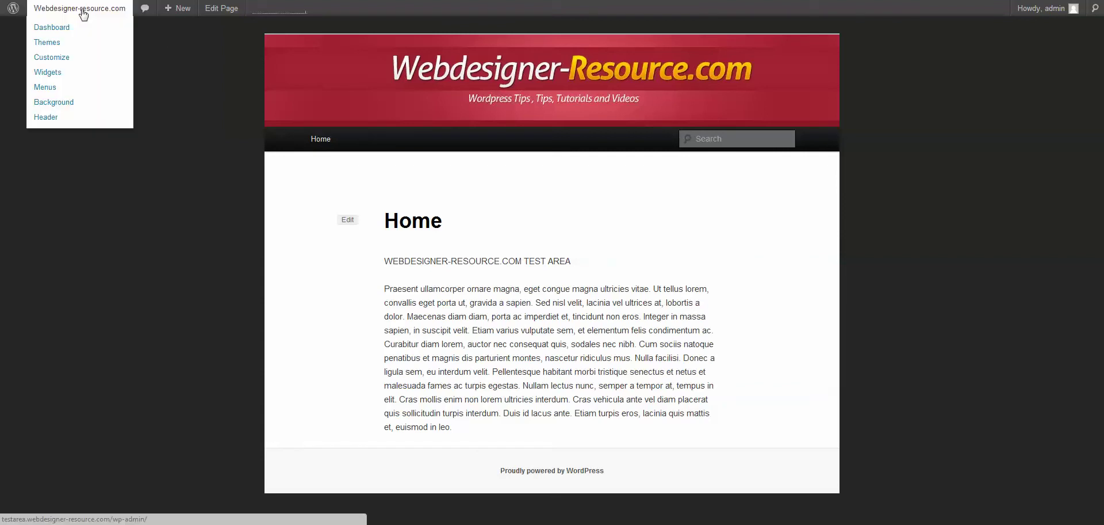
Step: Go to the Dashboard and open the Plugins Add New page
mouse_move(81, 11)
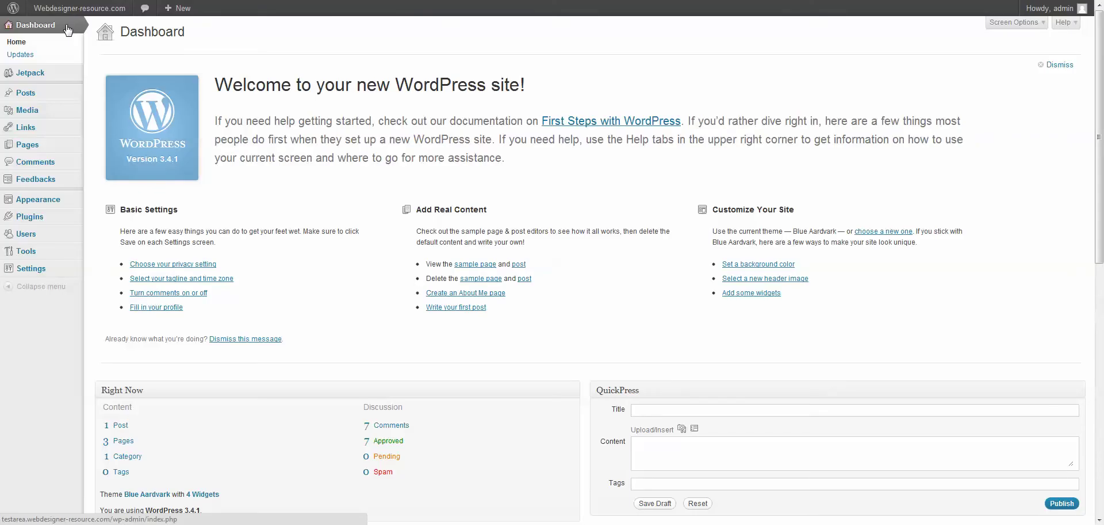
mouse_move(55, 221)
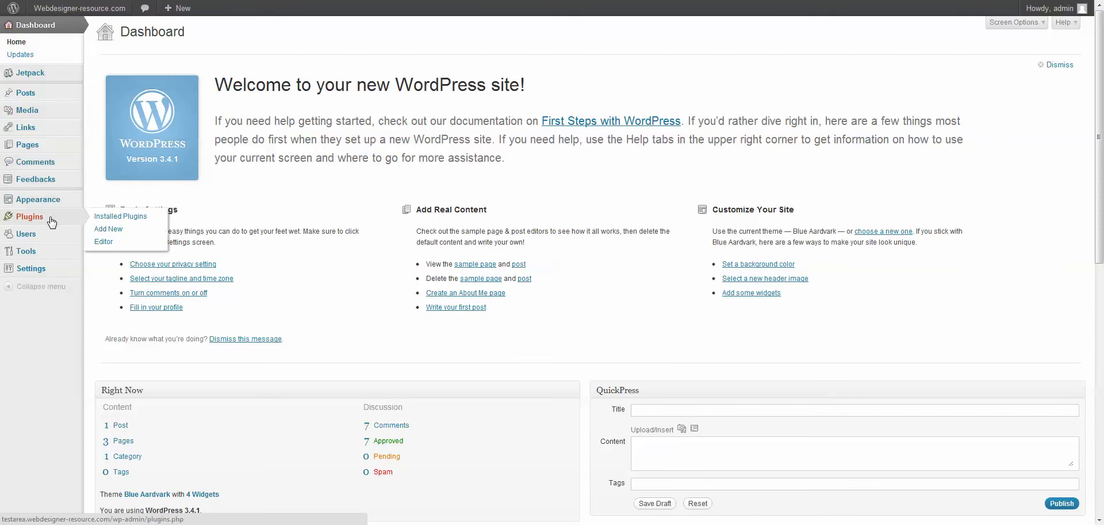
left_click(116, 228)
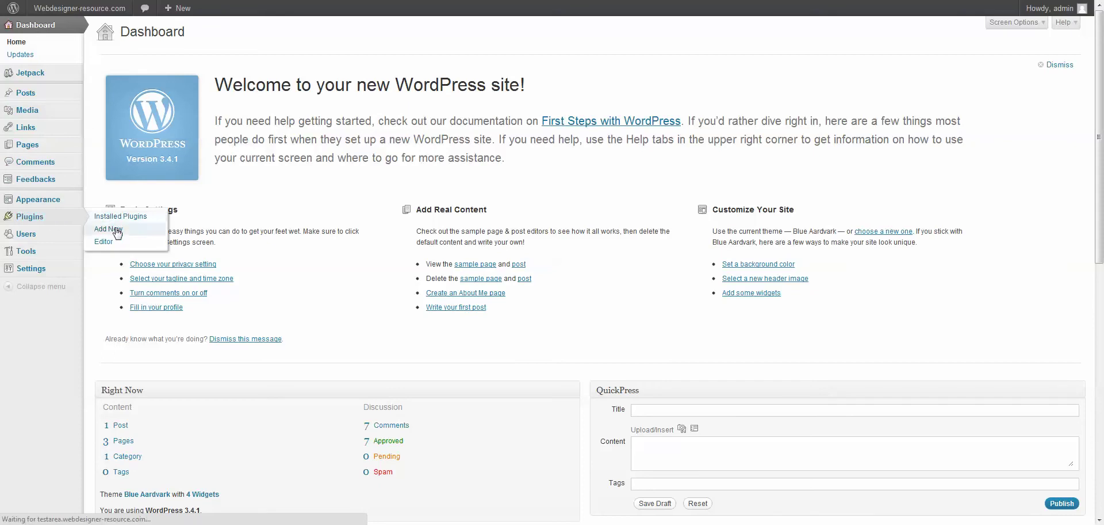
Step: Search plugins for 'websimon' to find the installed Websimon Tables 1.3.2
left_click(119, 117)
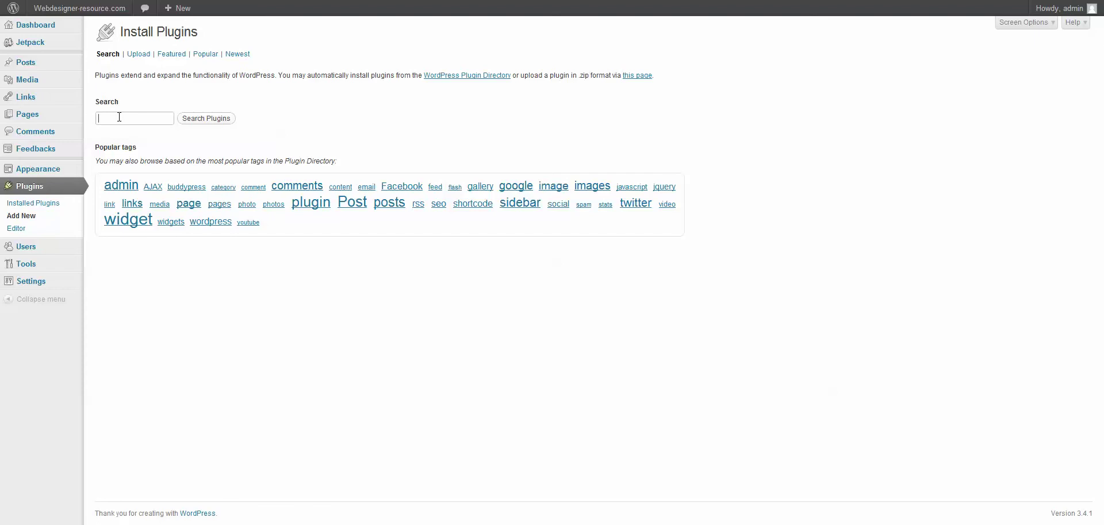
type("websimon")
left_click(209, 119)
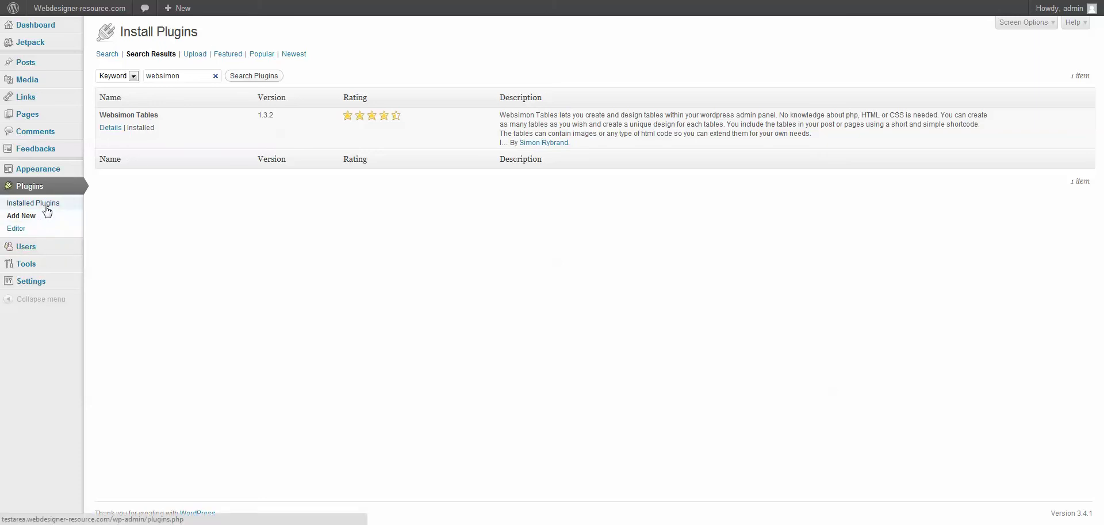
Step: Open the Websimon Tables management page under Tools
mouse_move(41, 266)
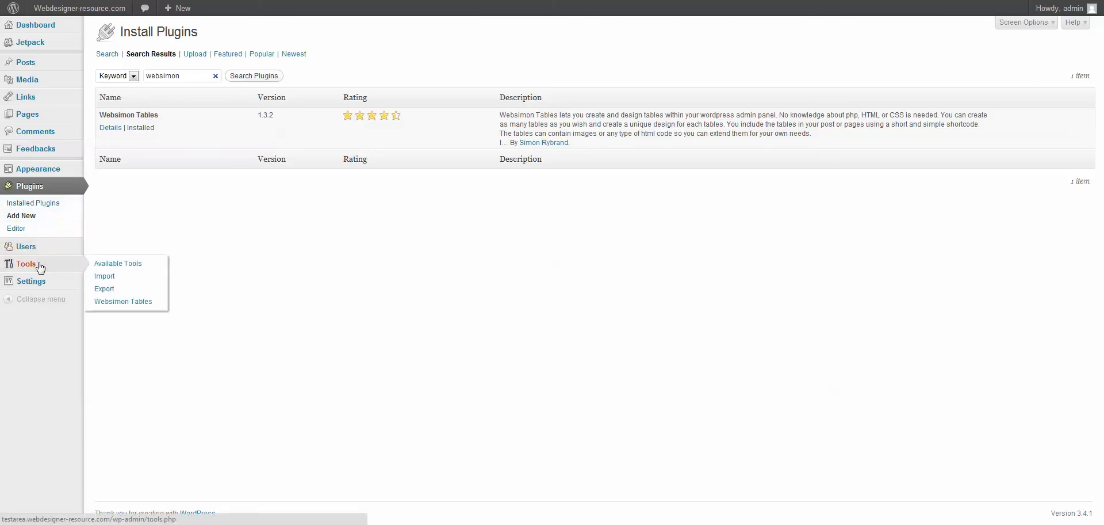
left_click(40, 267)
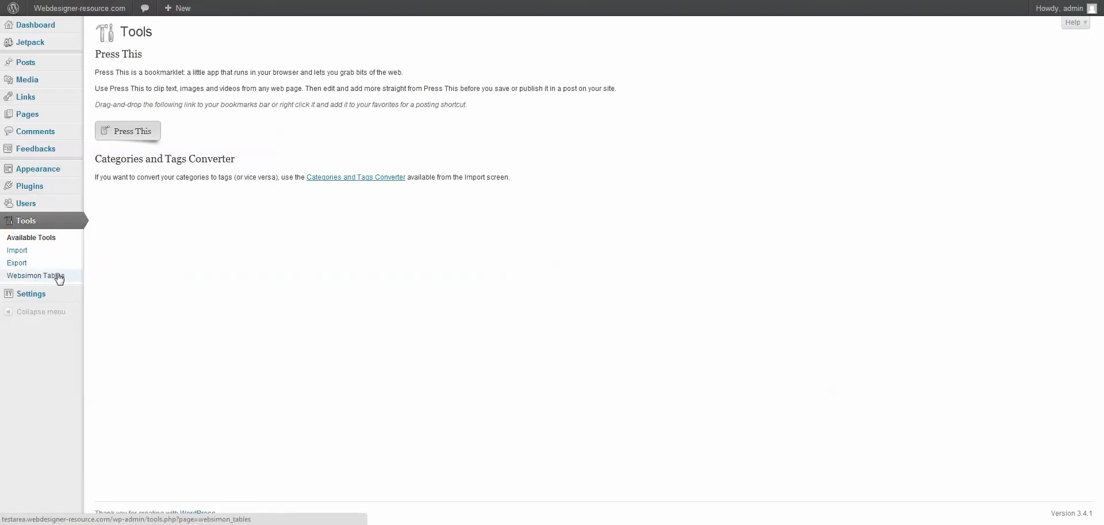
left_click(60, 277)
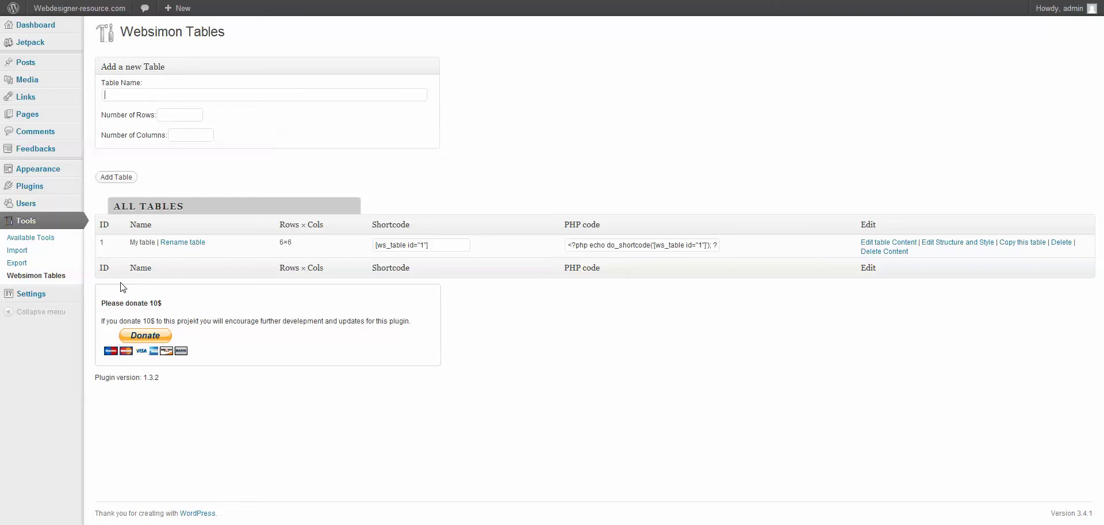
Step: Create 'Test Table' with 3 rows and 2 columns and open its content editor
type("est Table")
type("3")
left_click(182, 133)
type("2")
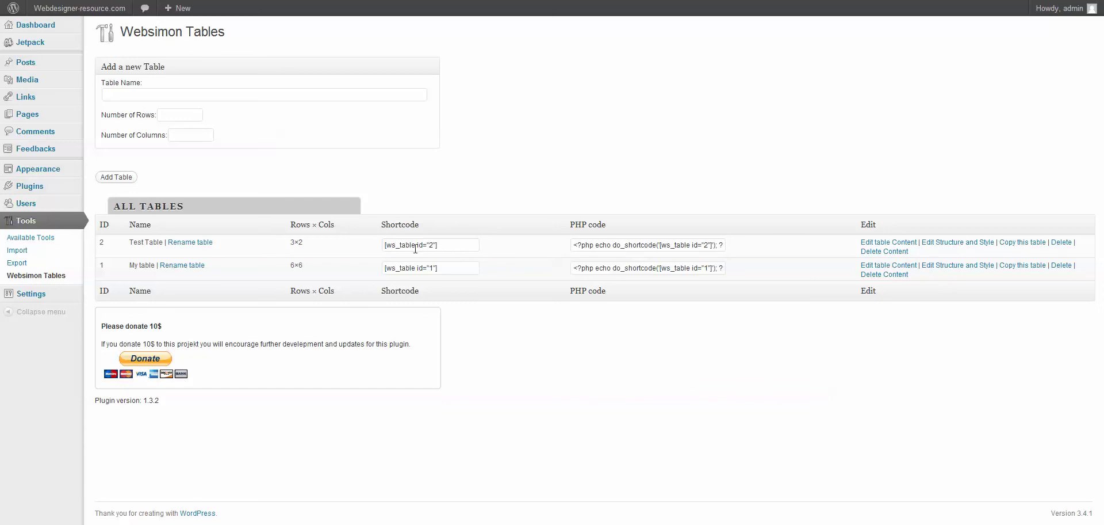
left_click(892, 244)
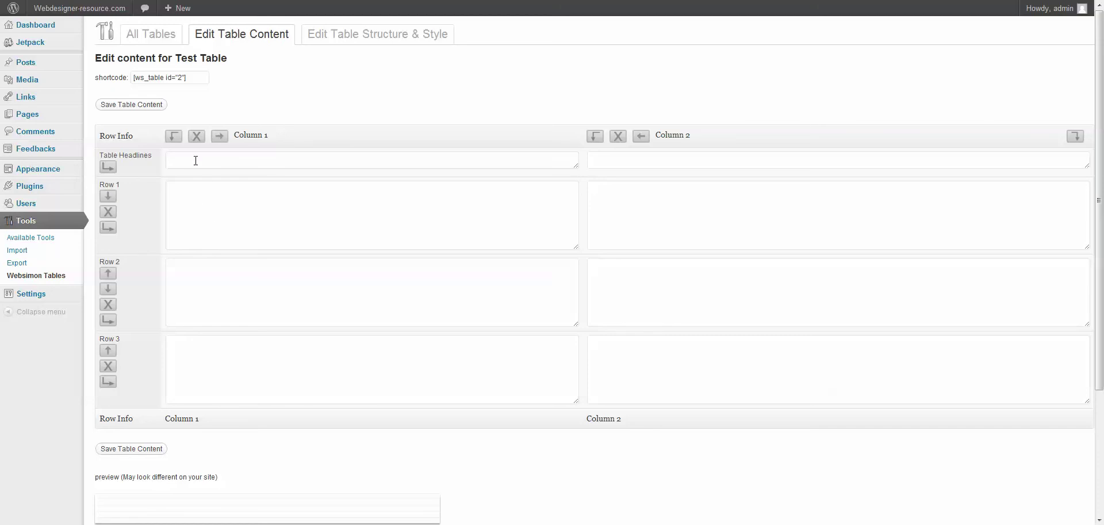
Step: Set the table headlines to 'Name' and 'Title'
left_click(175, 160)
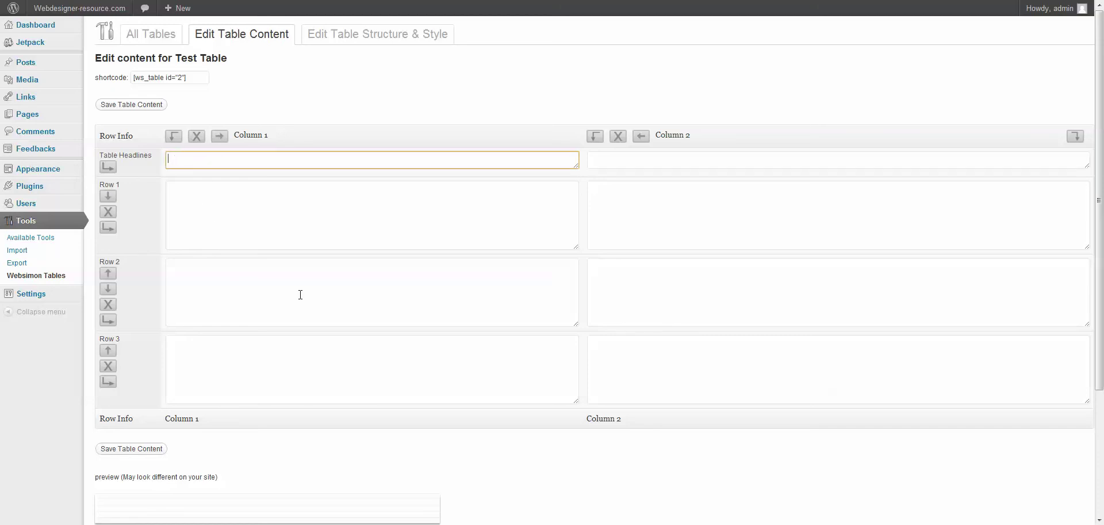
type("Name")
left_click(613, 162)
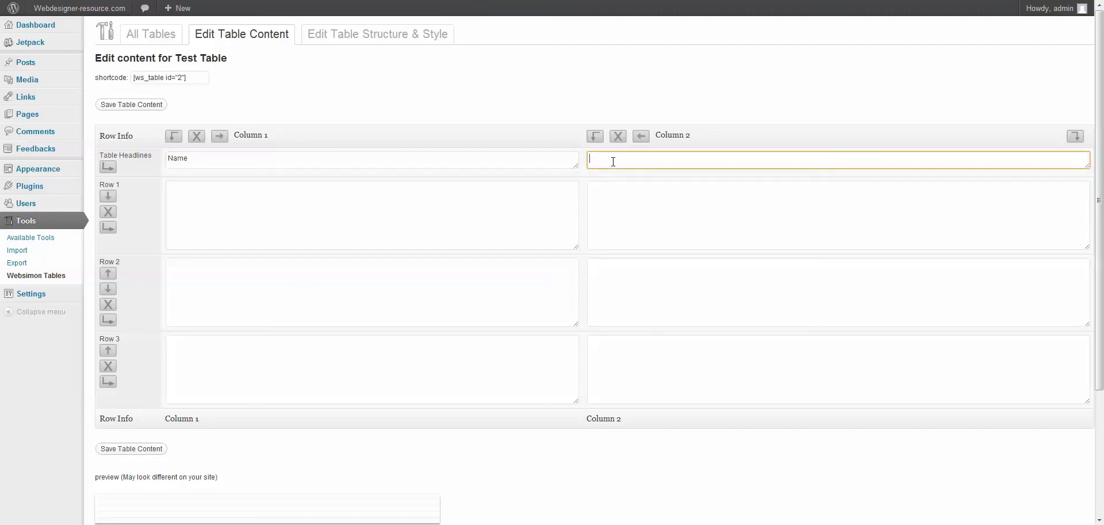
type("title")
left_click_drag(612, 161, 568, 161)
type("Title")
Step: Fill the three Column 1 rows with the staff members' full names
left_click(308, 219)
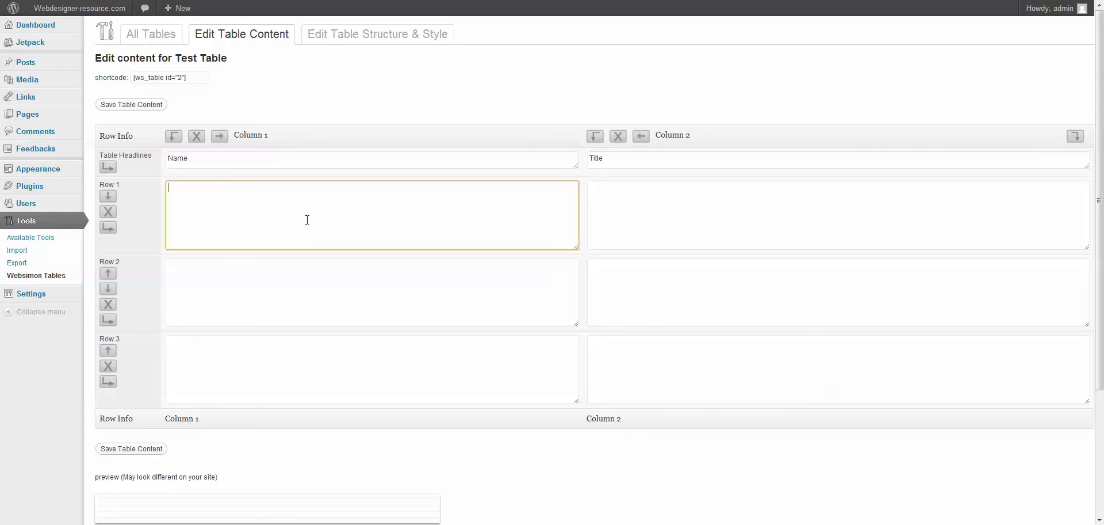
left_click(309, 279)
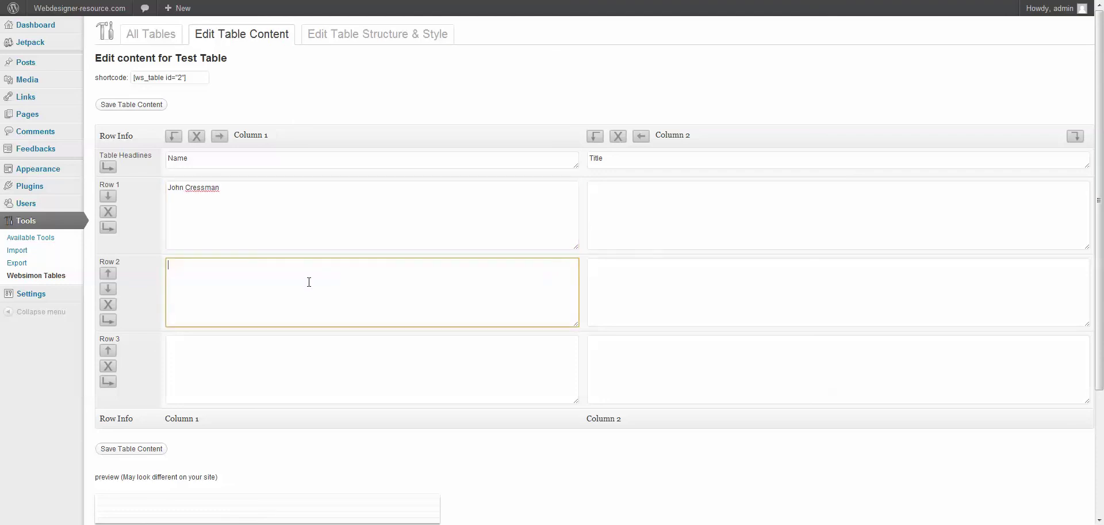
left_click(312, 359)
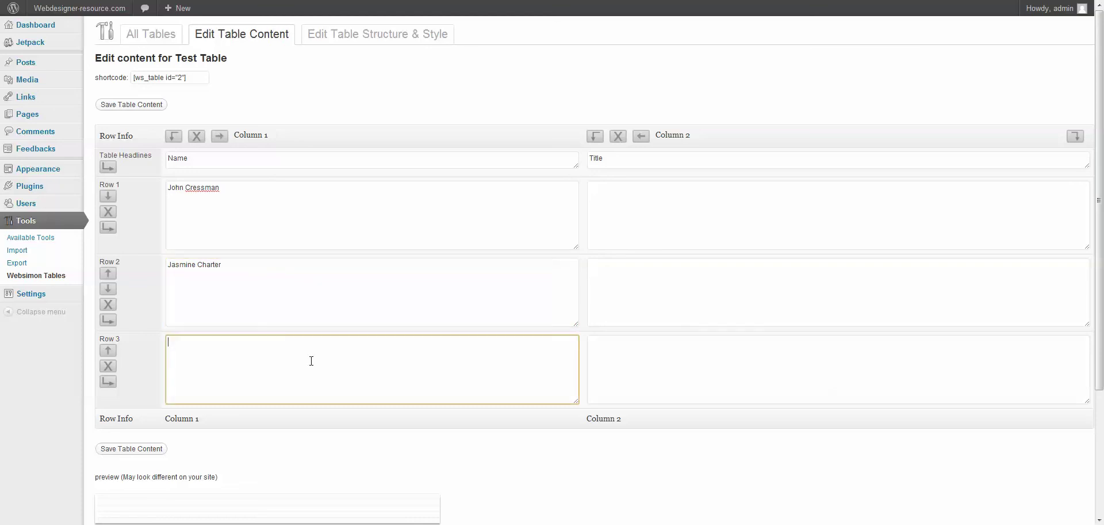
Step: Enter Editor, Associate Editor and Junior Editor in Column 2's three rows
left_click(617, 200)
type("E")
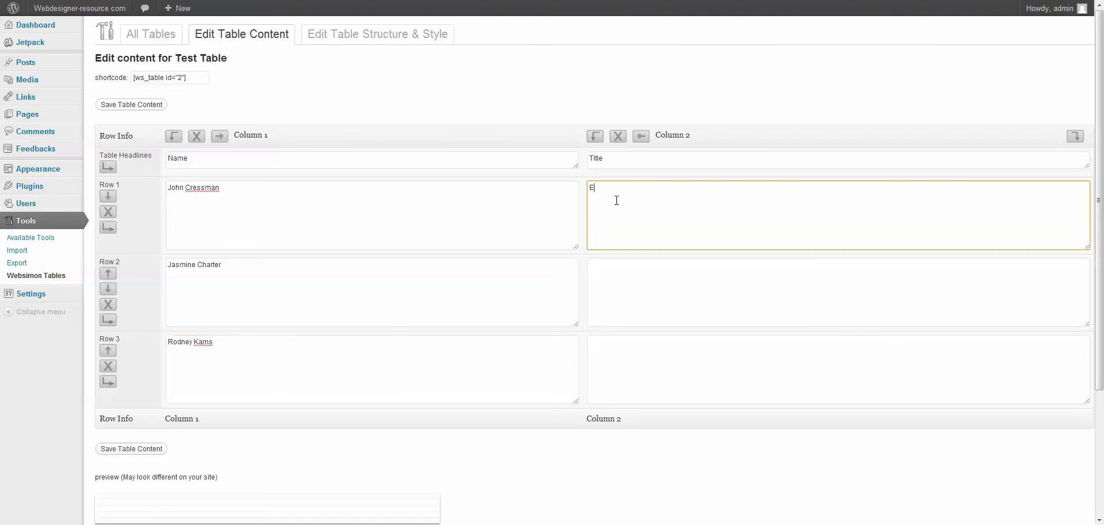
type("ditor")
left_click(651, 265)
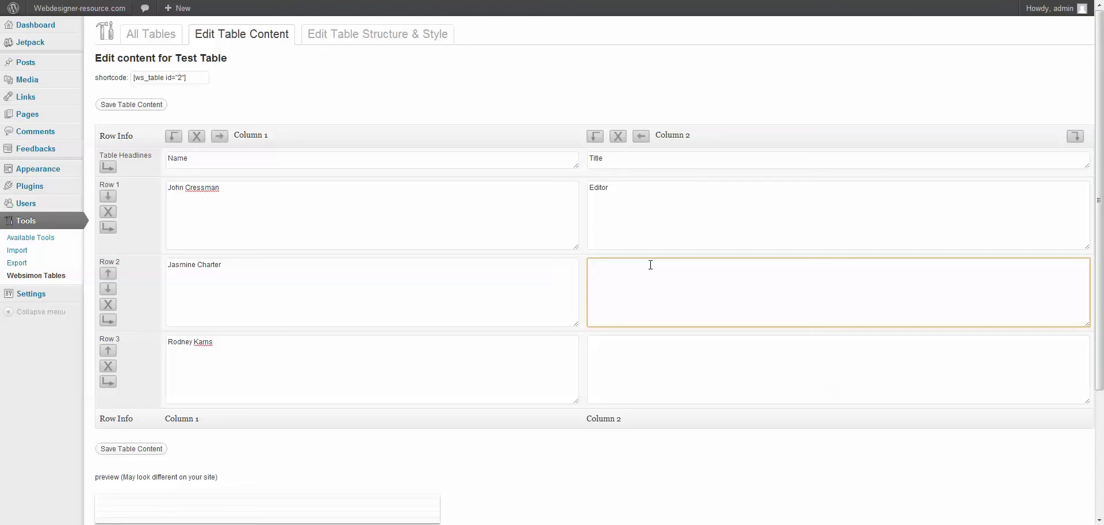
type("Assocaite")
key("BackSpace")
key("BackSpace")
key("BackSpace")
key("BackSpace")
key("BackSpace")
type("iate Editor")
left_click(647, 337)
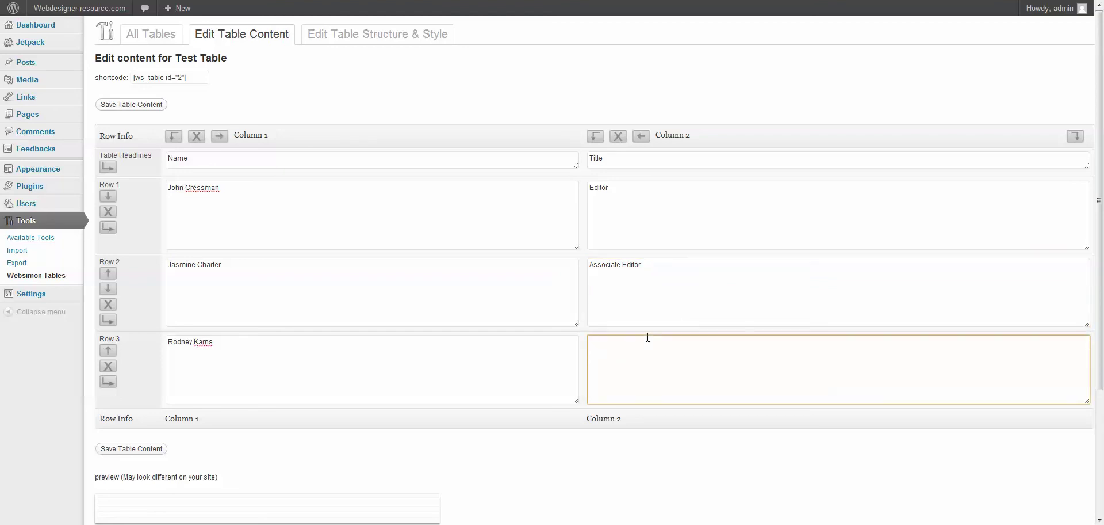
type("Junior Editor")
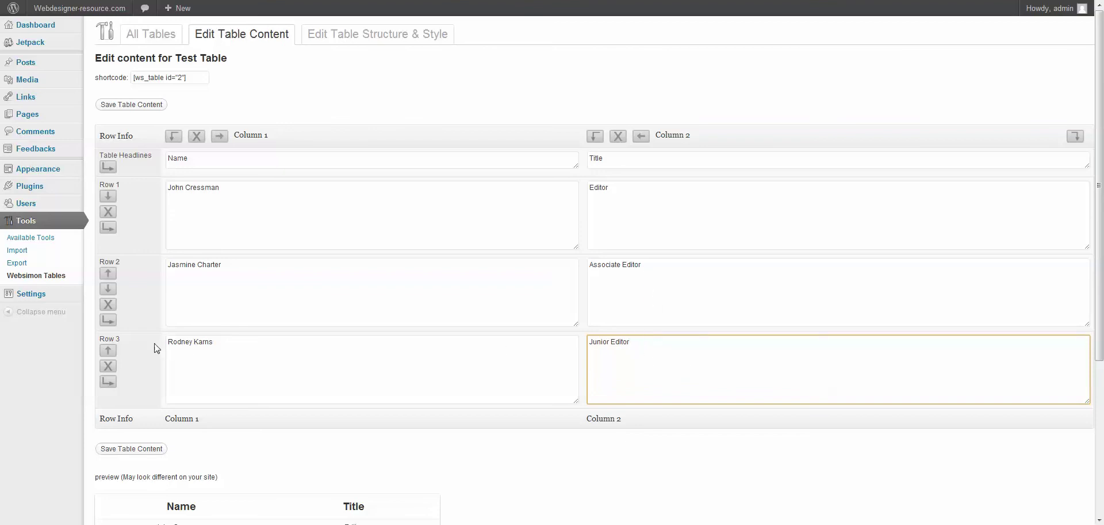
Step: Rearrange the rows and columns so Name precedes Title, then save the table content
left_click(109, 351)
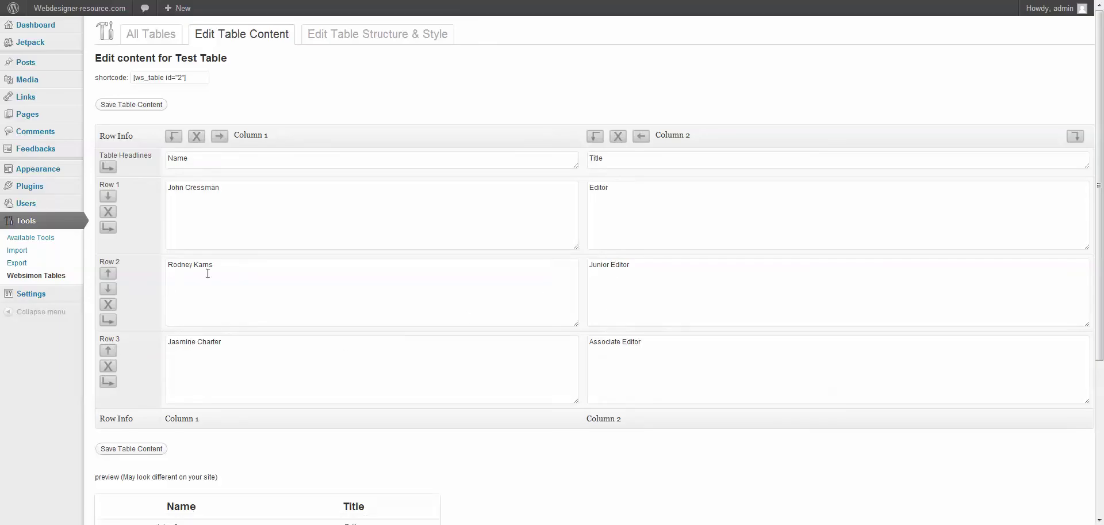
left_click(110, 289)
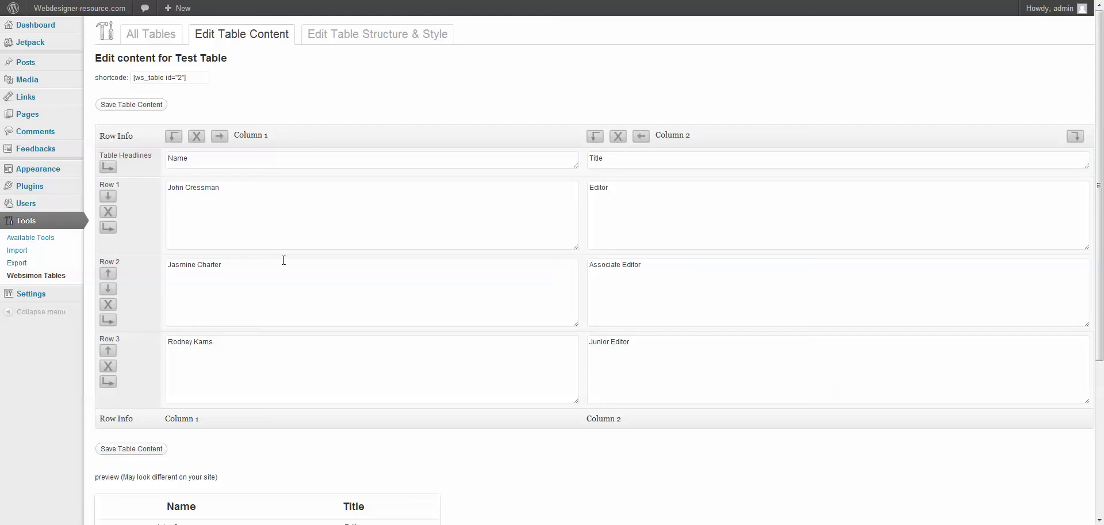
left_click(266, 206)
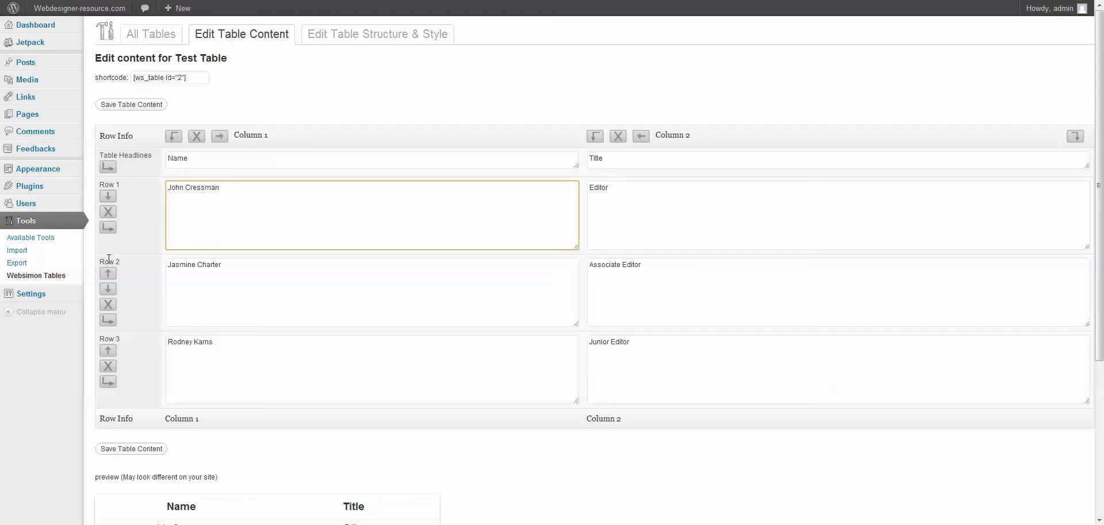
left_click(219, 135)
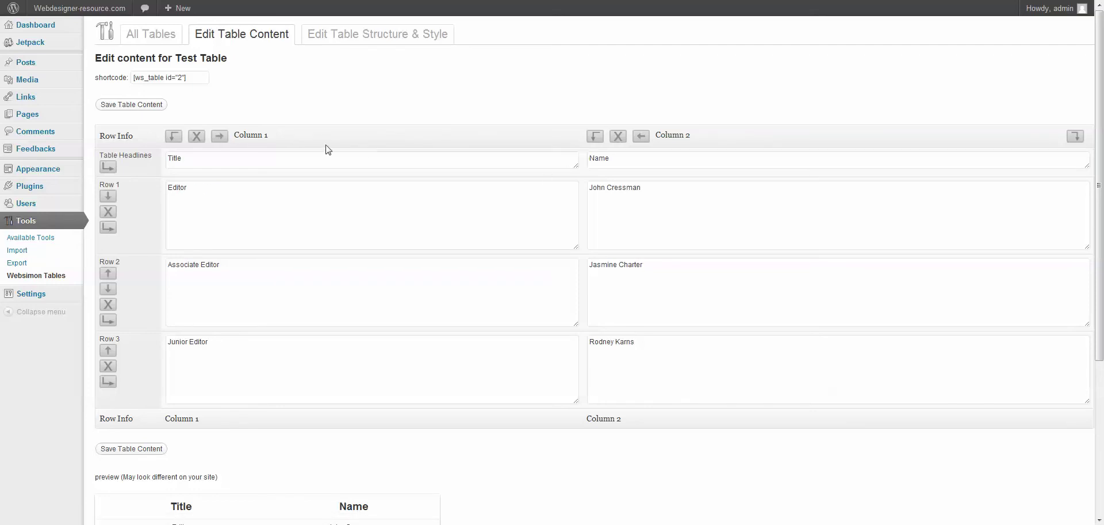
left_click(641, 135)
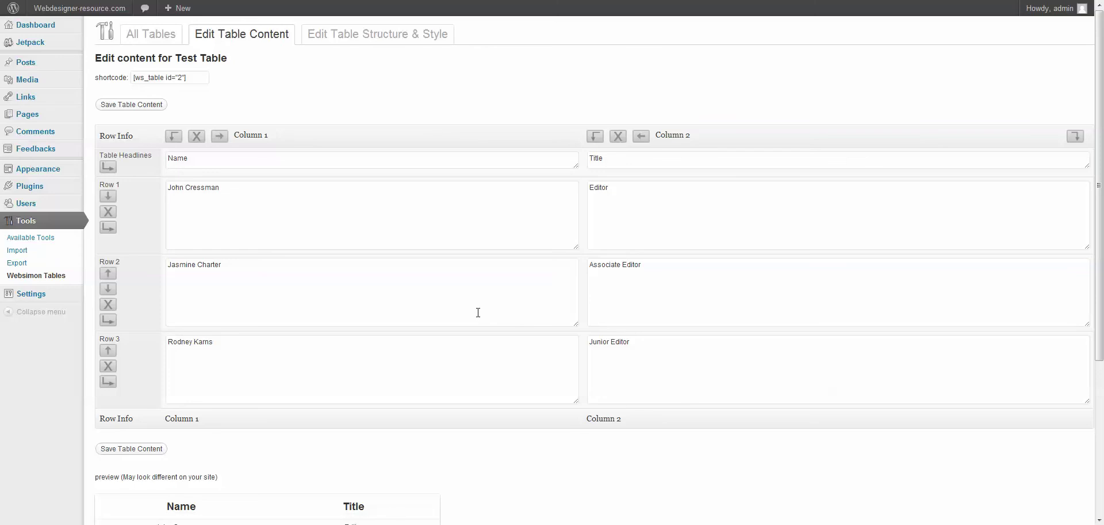
scroll(443, 465, "down", 3)
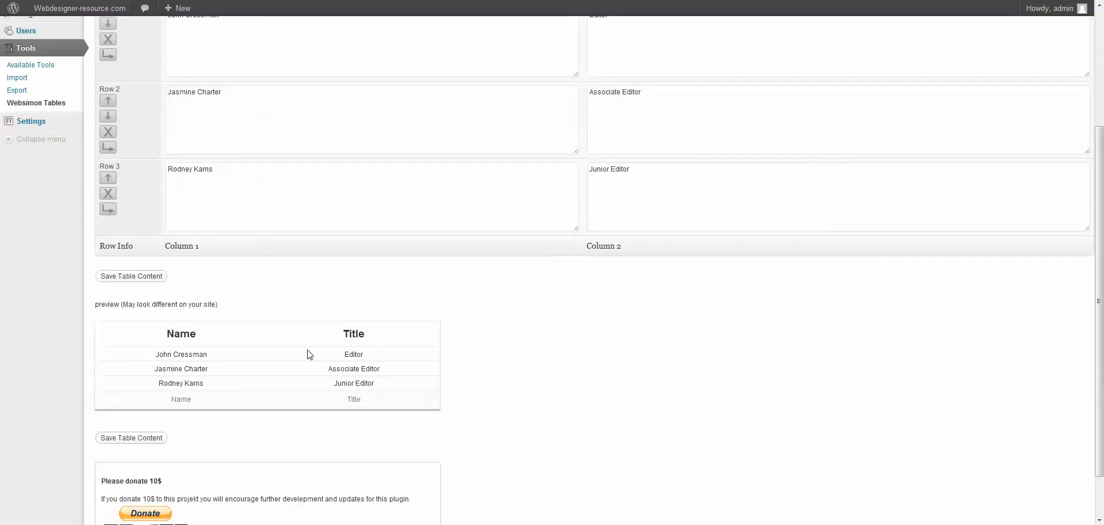
scroll(268, 372, "up", 2)
scroll(260, 368, "up", 1)
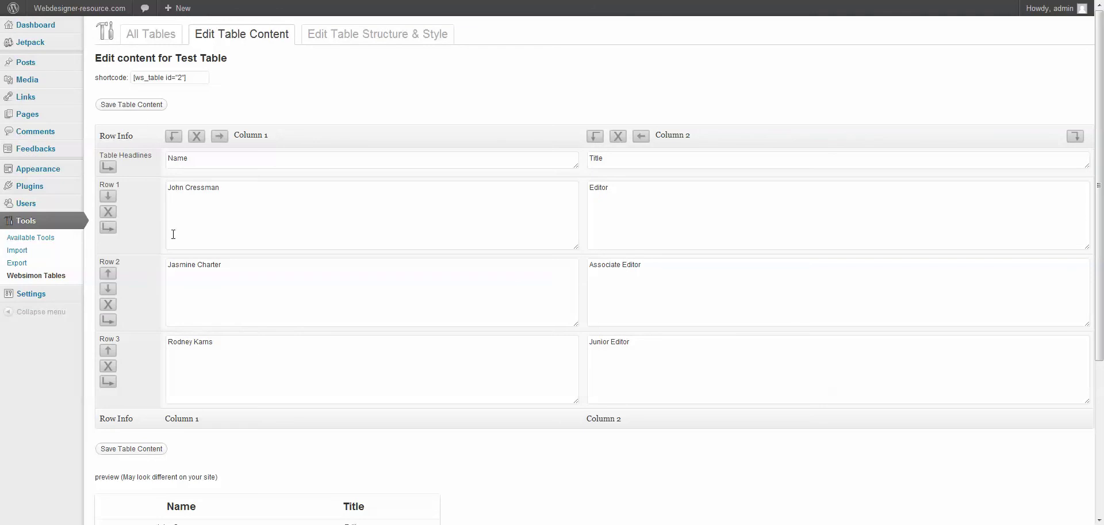
left_click(141, 106)
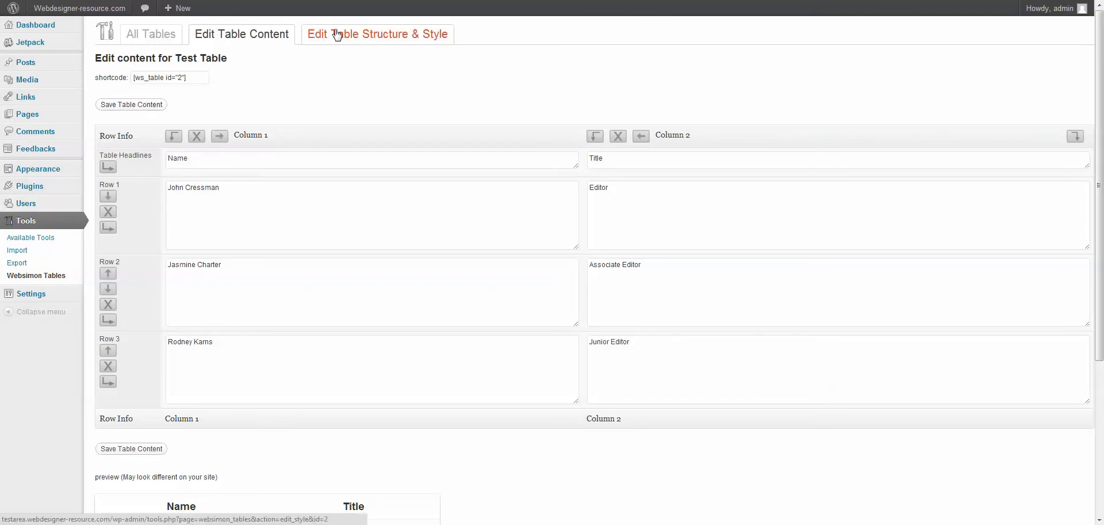
Step: Open the table's Structure & Style settings and try the Light blue skin
left_click(338, 35)
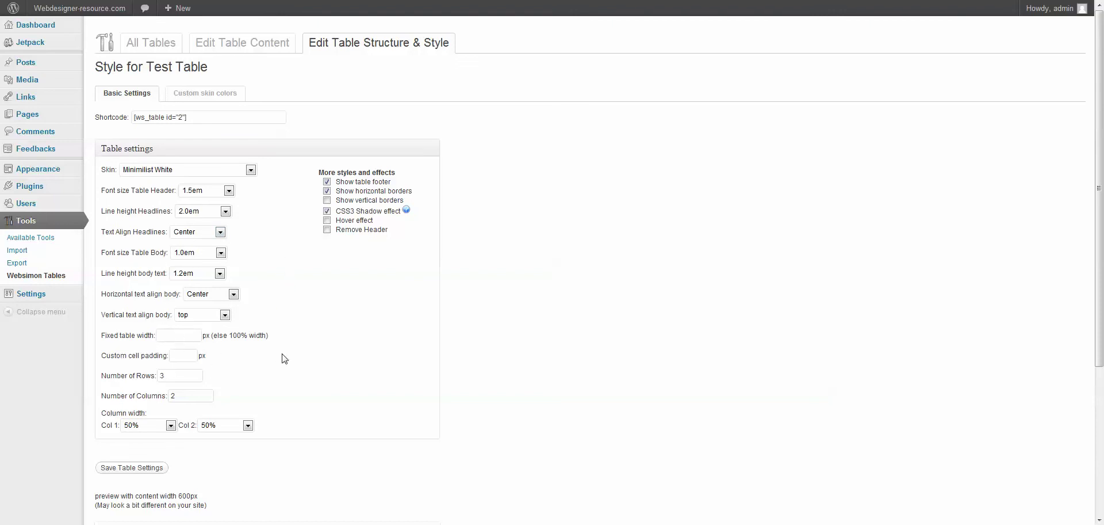
left_click(192, 170)
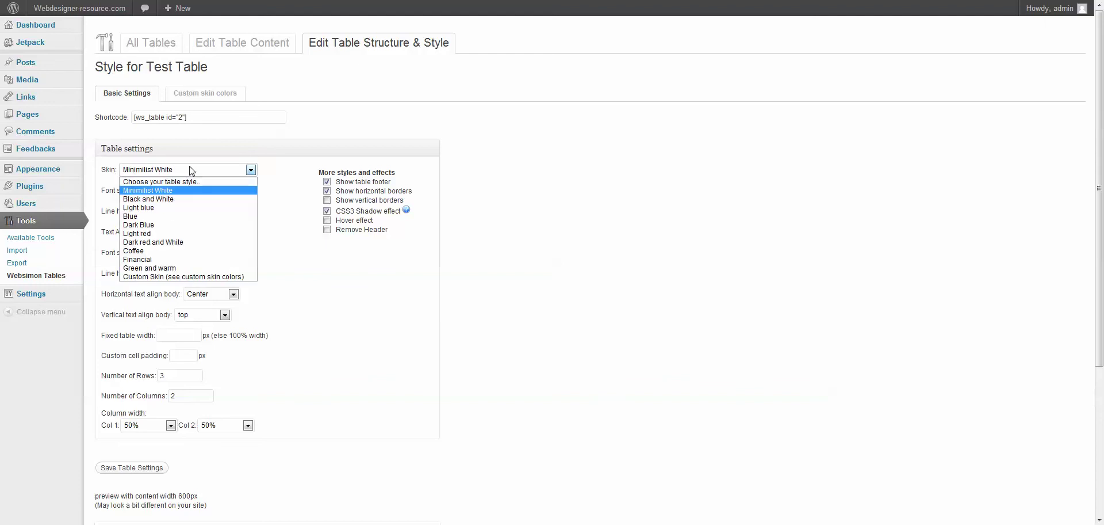
left_click(182, 208)
scroll(303, 343, "down", 1)
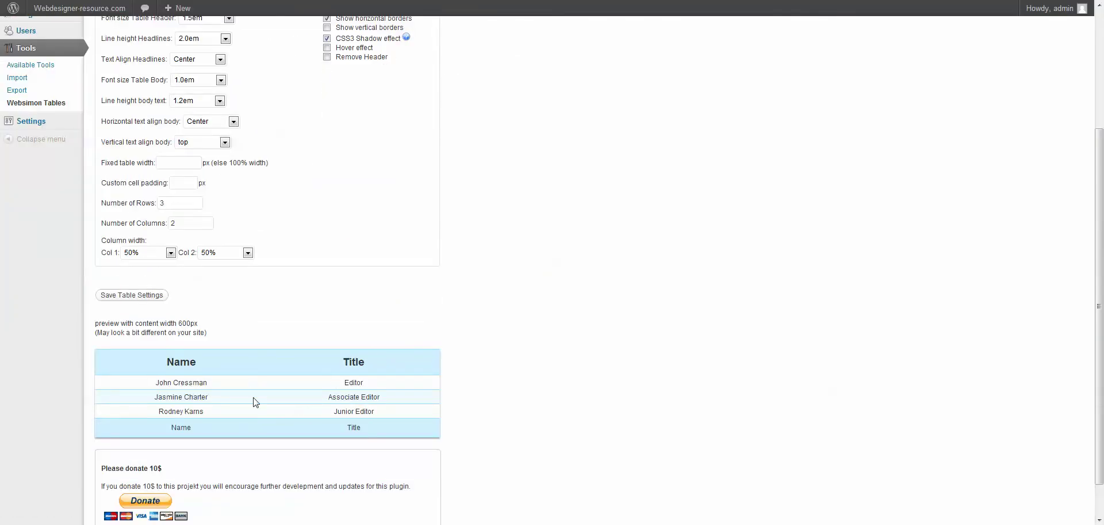
scroll(339, 291, "up", 2)
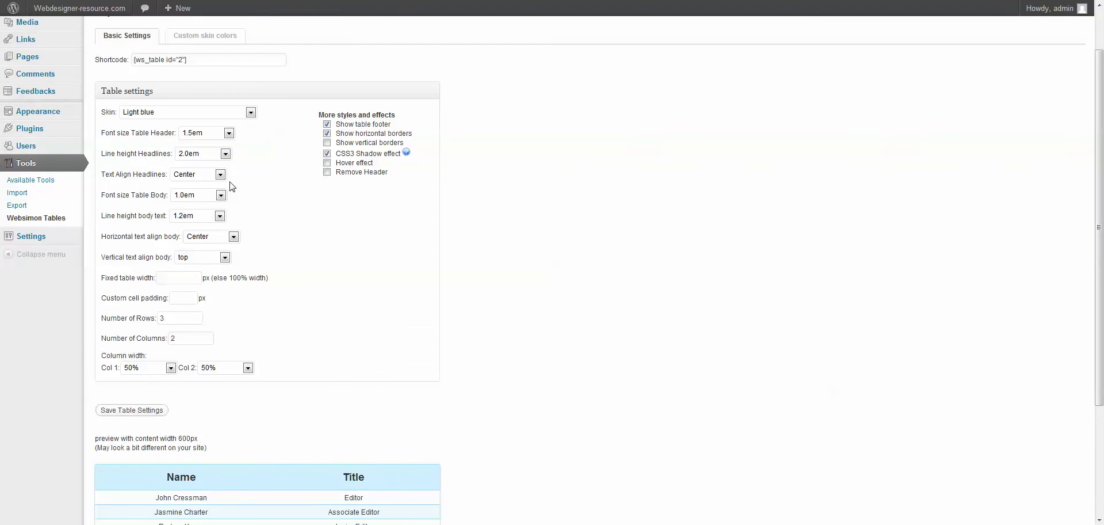
Step: Switch the table skin to Coffee and save to preview it
left_click(217, 111)
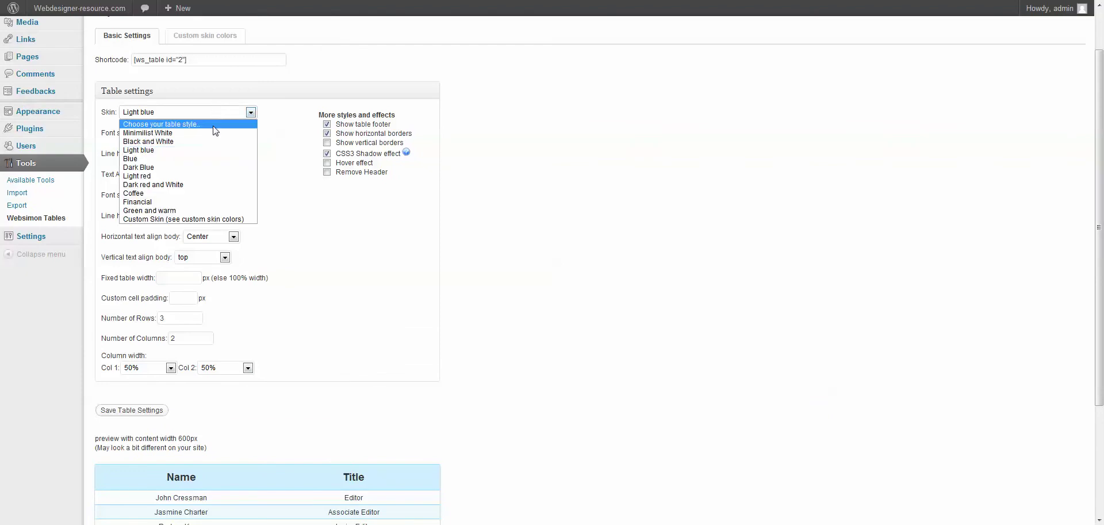
left_click(210, 193)
left_click(148, 410)
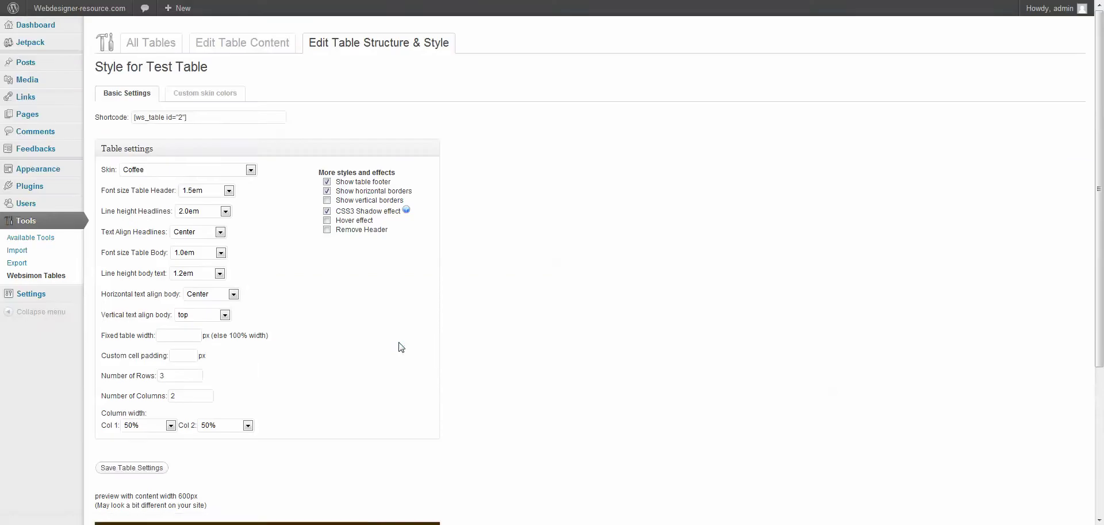
scroll(401, 346, "down", 3)
scroll(399, 341, "up", 3)
Step: Choose the Green and warm skin and save the table settings
left_click(222, 173)
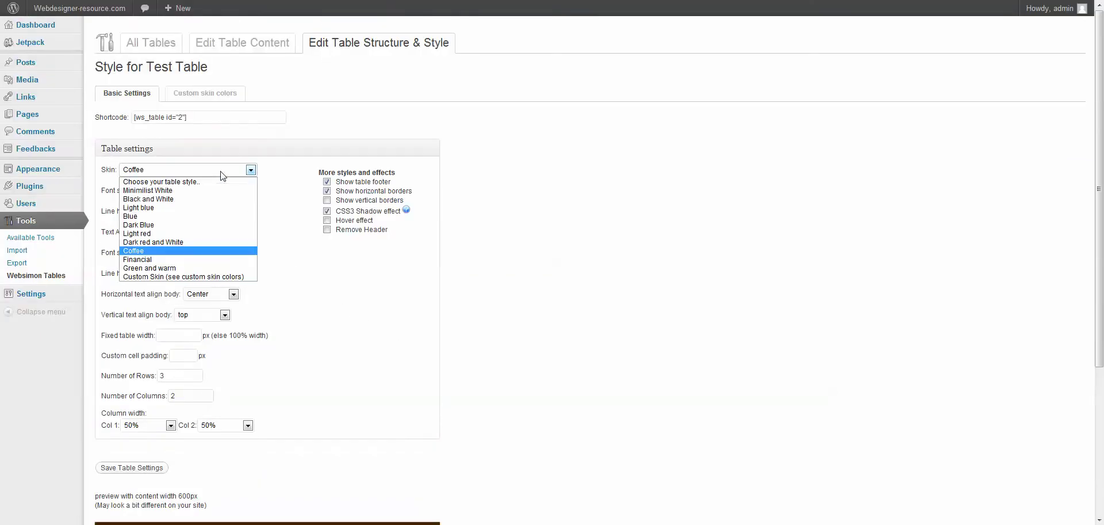
left_click(183, 268)
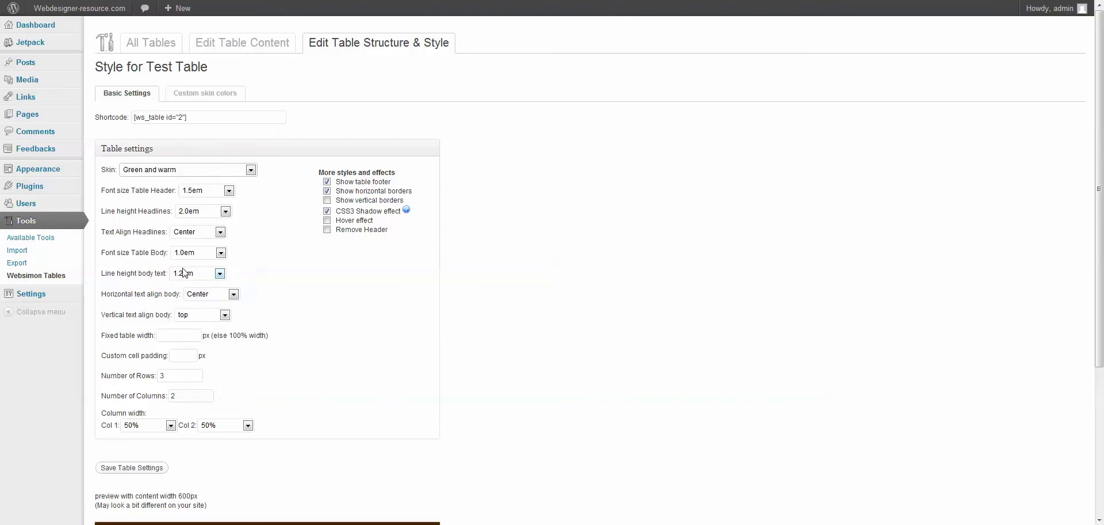
left_click(155, 468)
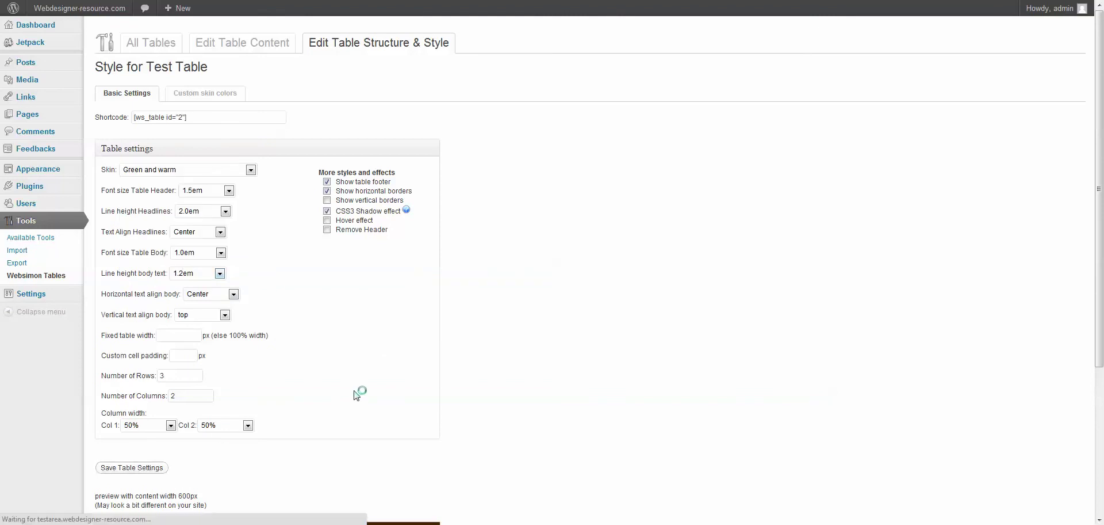
scroll(357, 395, "down", 3)
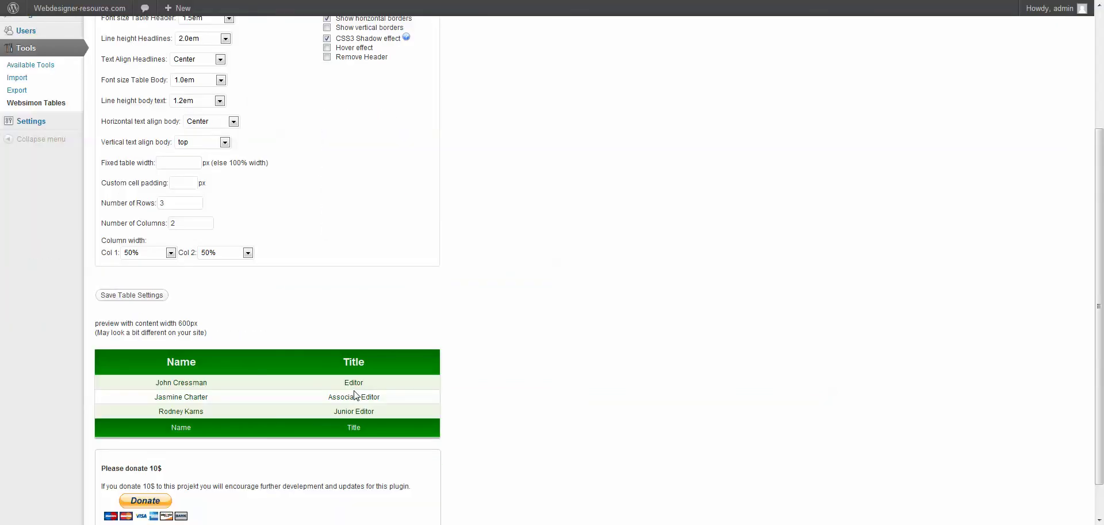
scroll(355, 395, "down", 1)
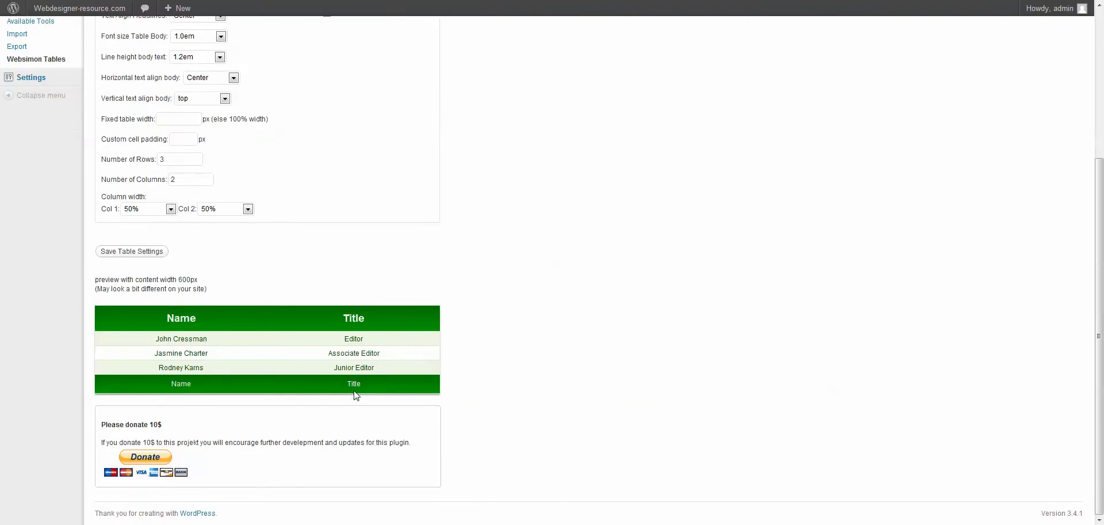
scroll(357, 395, "up", 5)
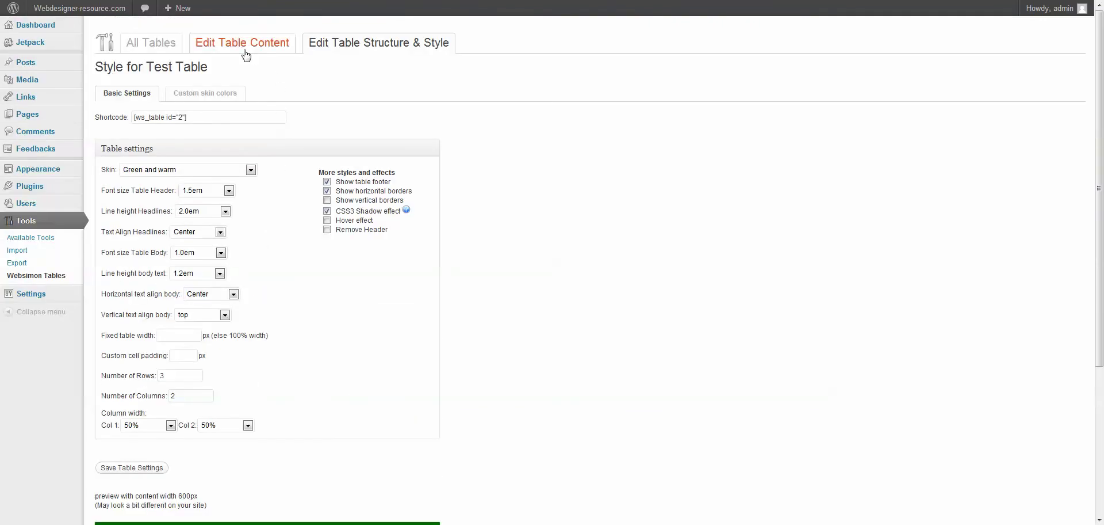
left_click(133, 469)
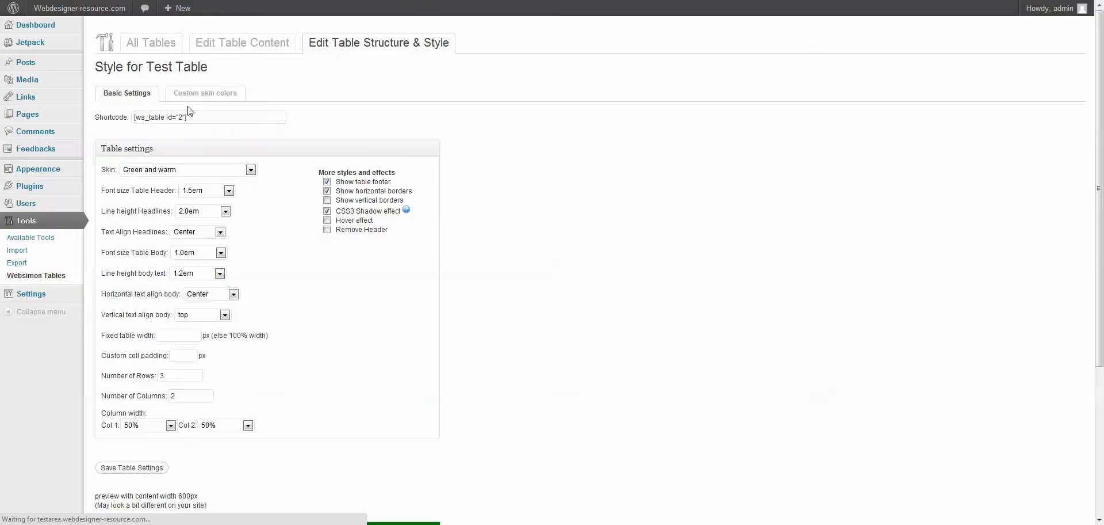
Step: Copy the table shortcode [ws_table id="2"]
left_click_drag(191, 115, 124, 119)
right_click(151, 115)
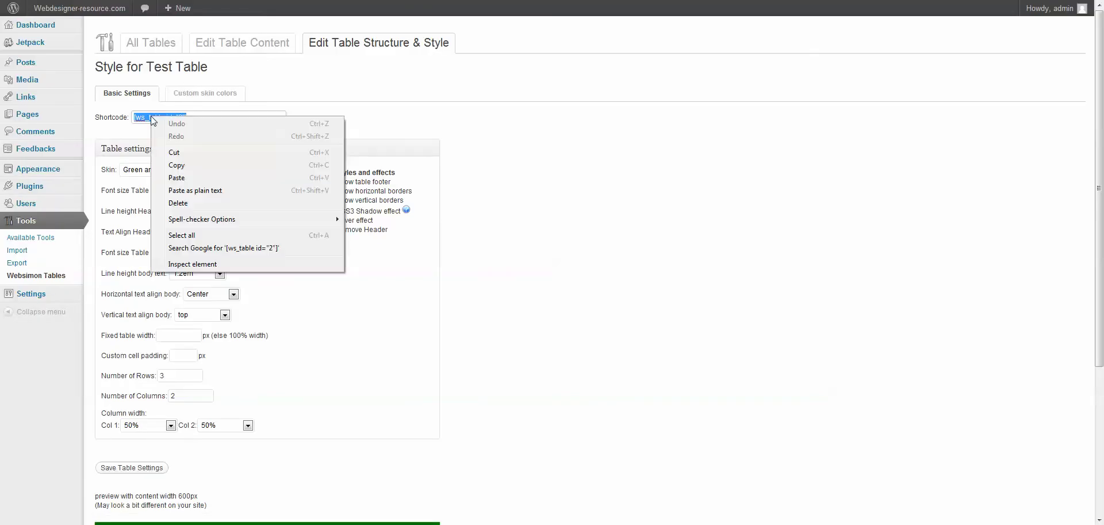
left_click(180, 167)
Step: Paste the shortcode into the Hello world! post body and update the post
mouse_move(40, 63)
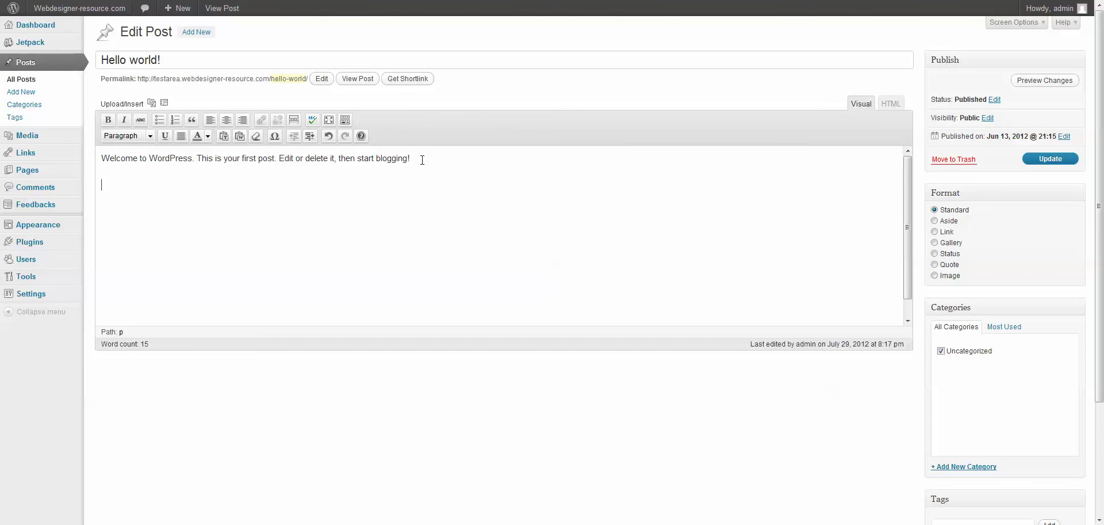
right_click(114, 187)
left_click(153, 243)
left_click(1048, 160)
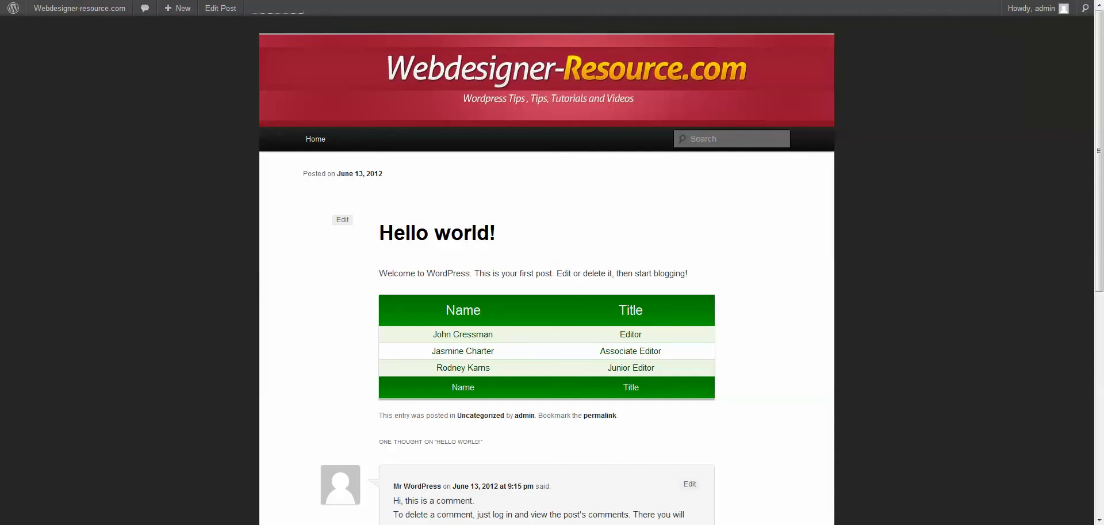
key("alt+Left")
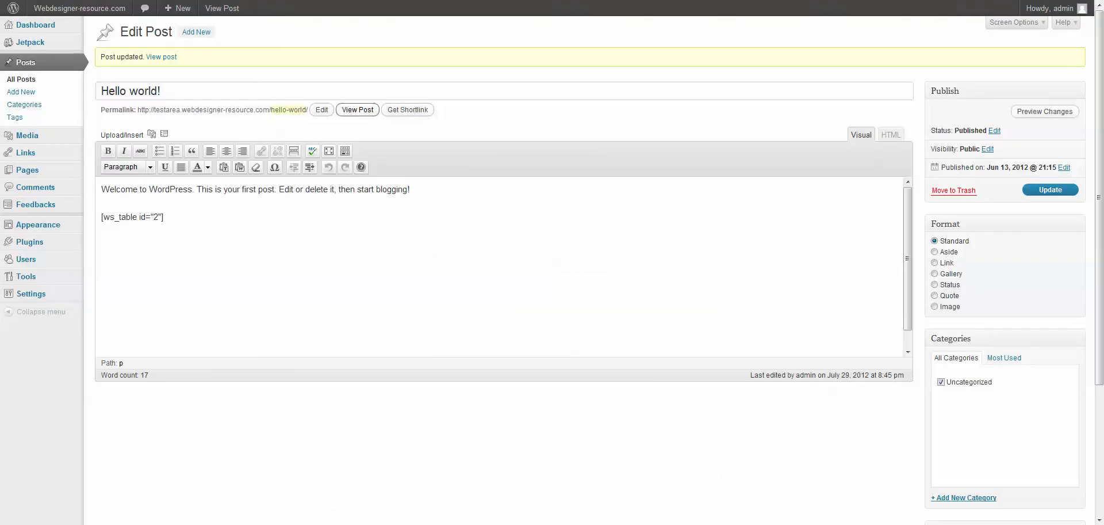
left_click(354, 111)
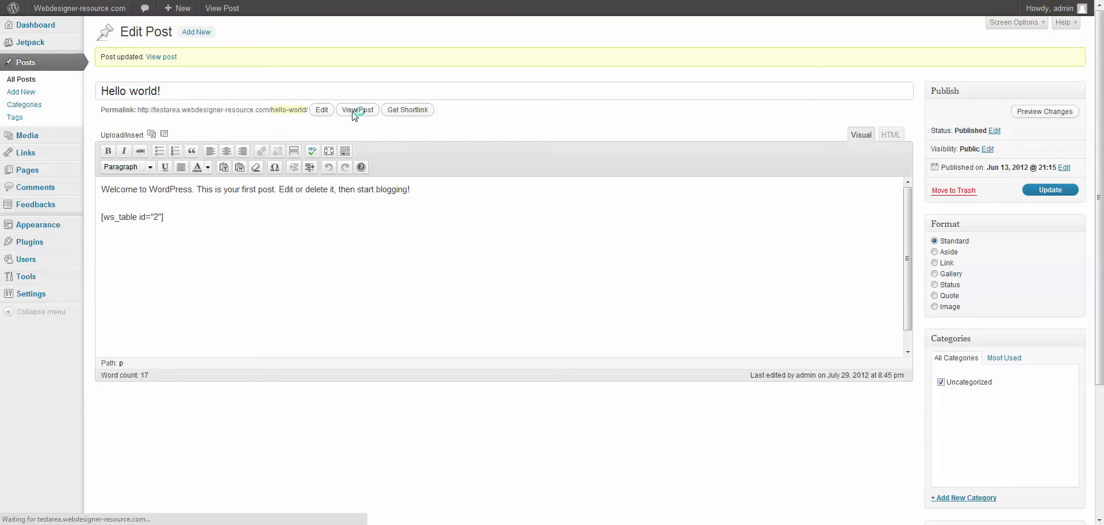